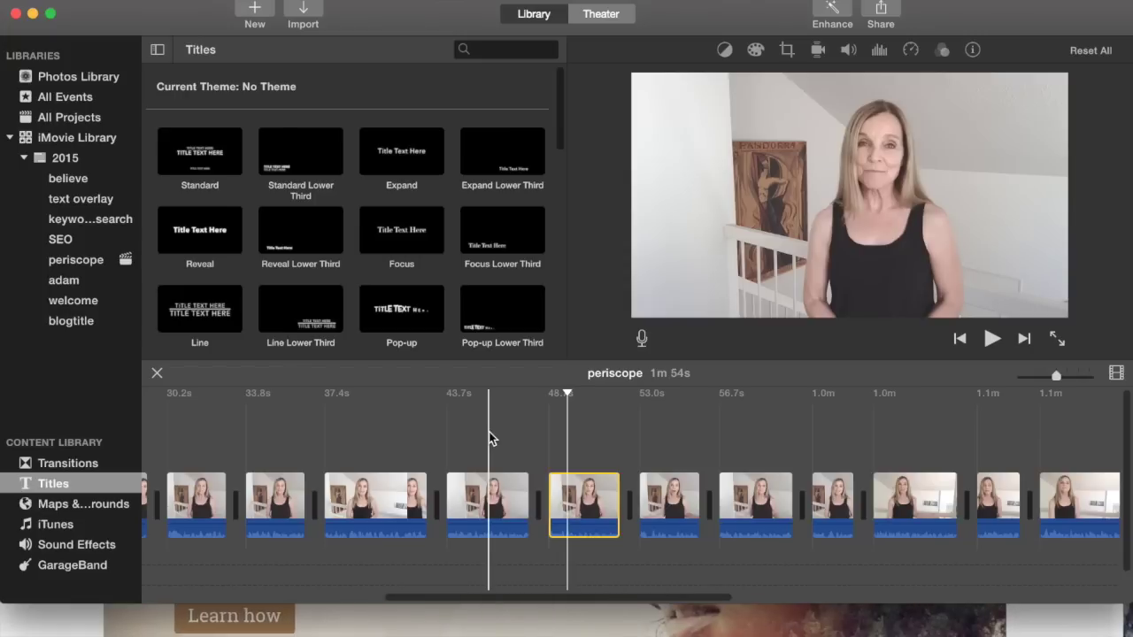
- Hide iMovie to bring the browser showing picmonkey.com to the front
{"action": "key", "text": "super+Tab"}
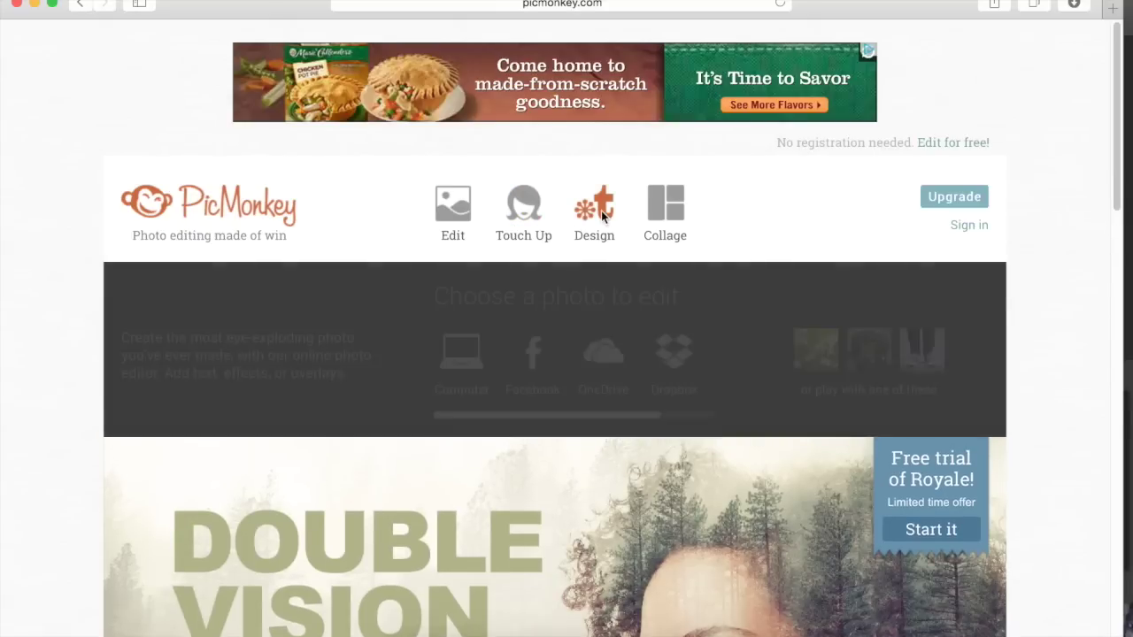
- Start a blank PicMonkey design with a transparent canvas instead of white
{"action": "left_click", "coordinate": [601, 216]}
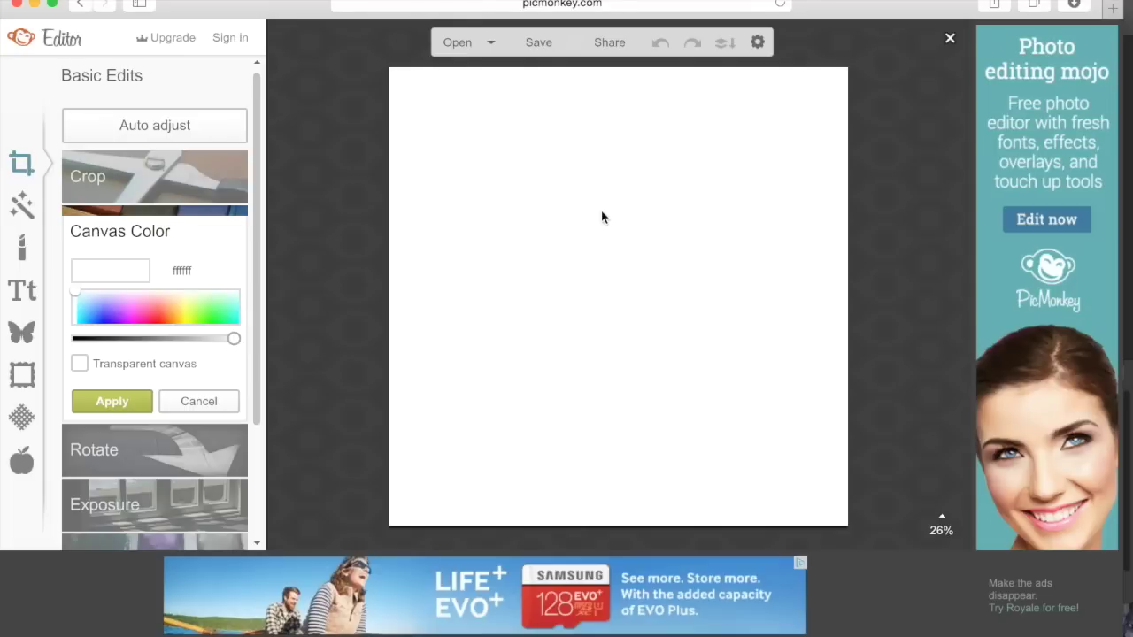
{"action": "left_click", "coordinate": [78, 365]}
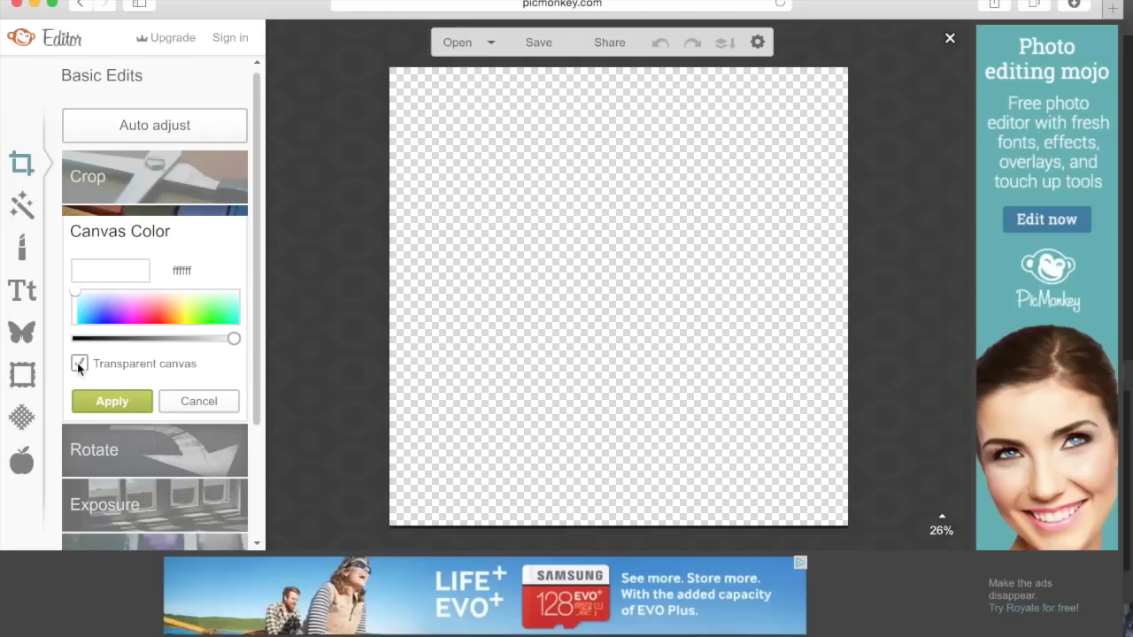
{"action": "left_click", "coordinate": [97, 405]}
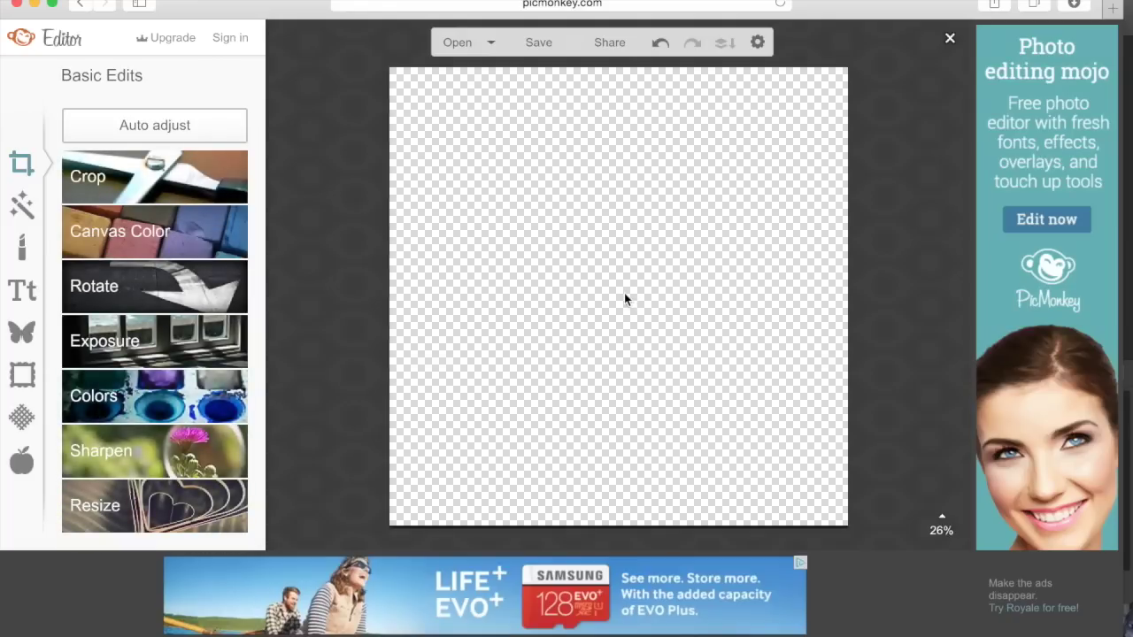
{"action": "left_click", "coordinate": [21, 292]}
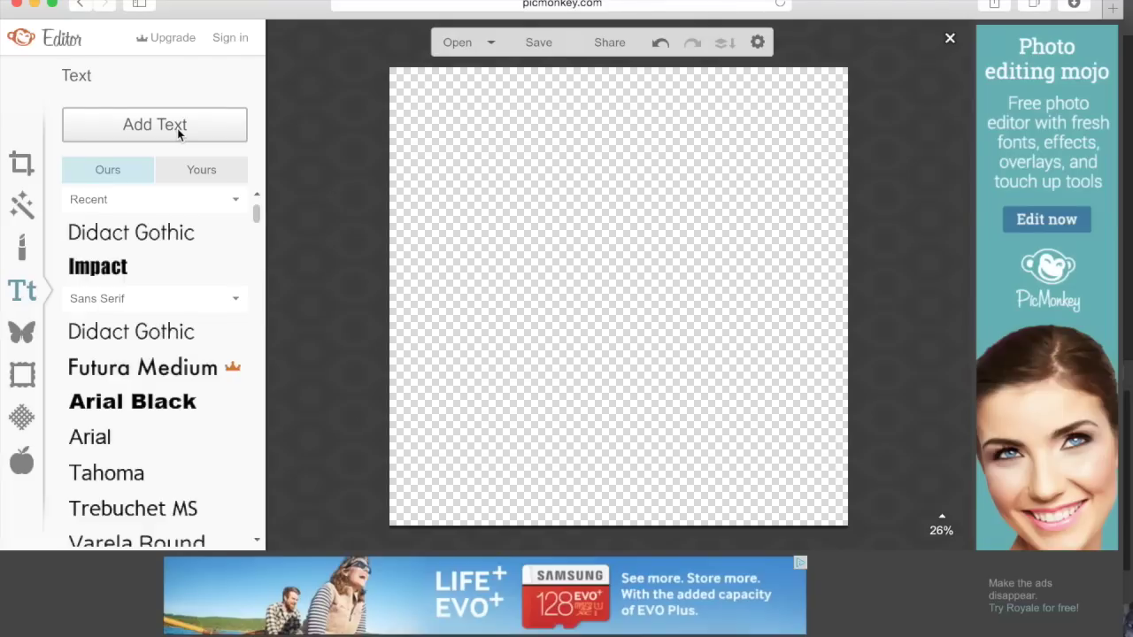
- Add a text box on the canvas containing the person's full name
{"action": "left_click", "coordinate": [177, 128]}
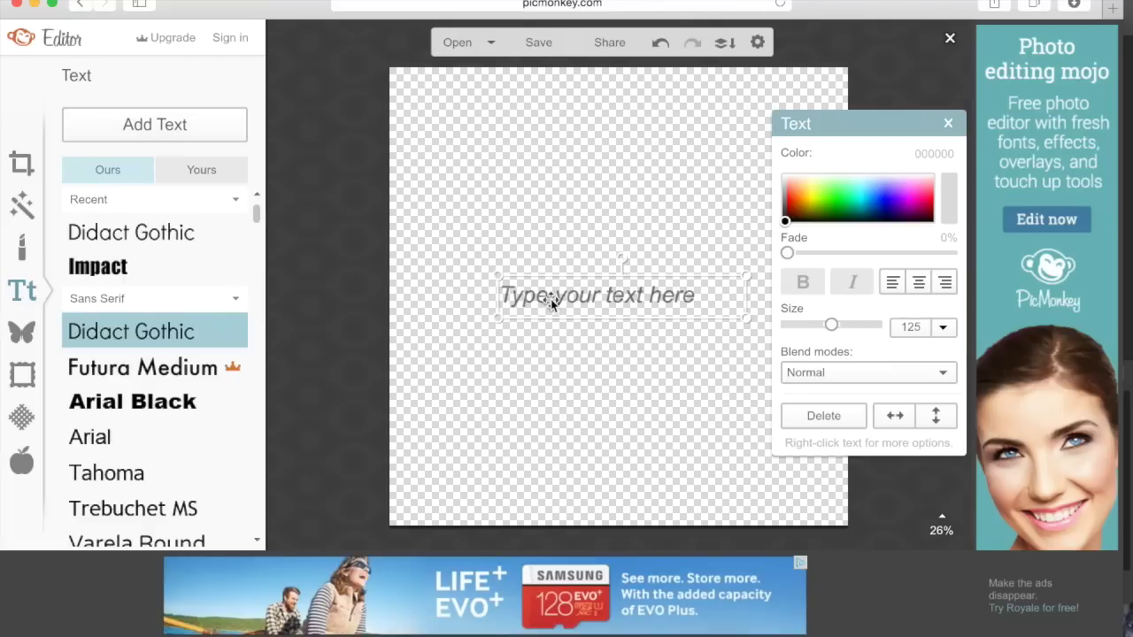
{"action": "left_click", "coordinate": [551, 303]}
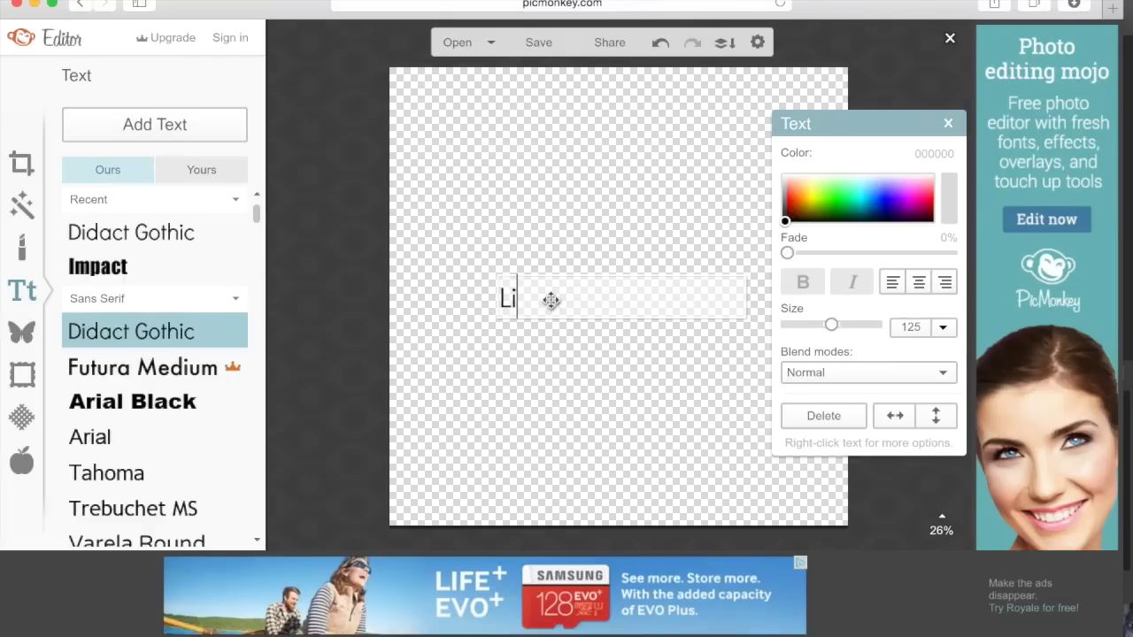
{"action": "left_click", "coordinate": [569, 299]}
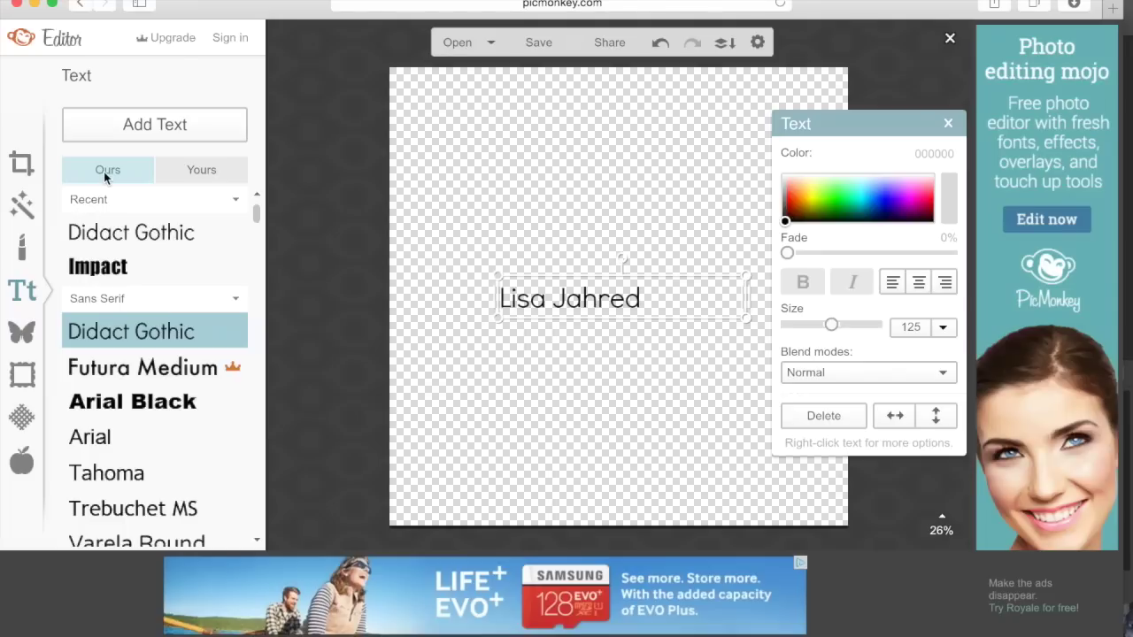
- Set the name in Impact at size 249 and widen the box to one line
{"action": "left_click", "coordinate": [207, 177]}
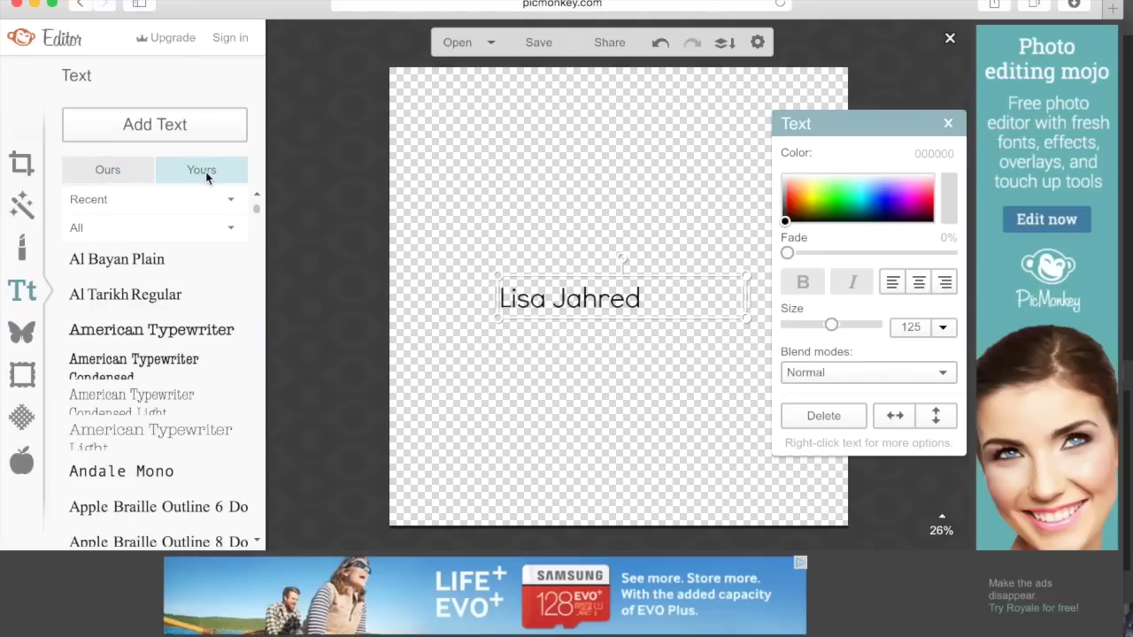
{"action": "left_click", "coordinate": [100, 175]}
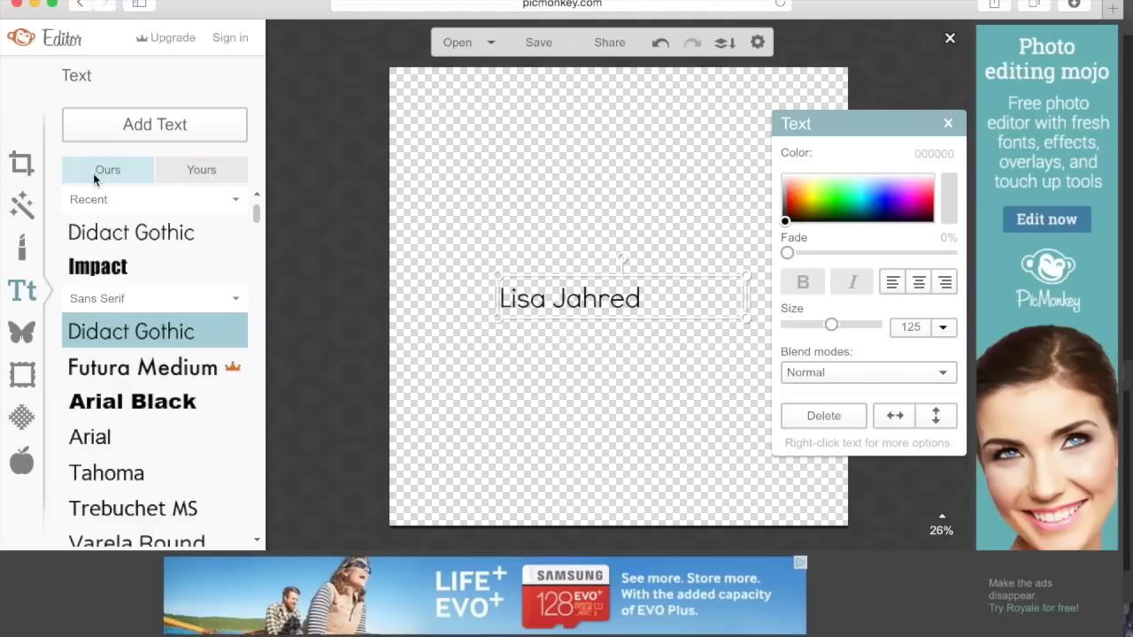
{"action": "left_click", "coordinate": [74, 266]}
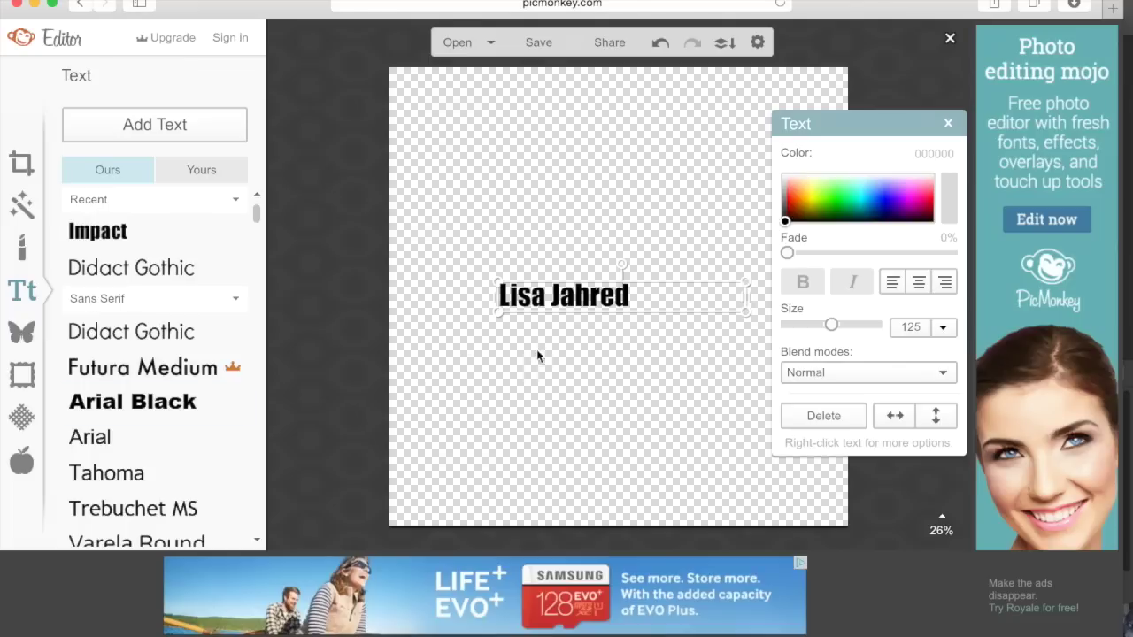
{"action": "left_click_drag", "start_coordinate": [832, 328], "coordinate": [851, 325]}
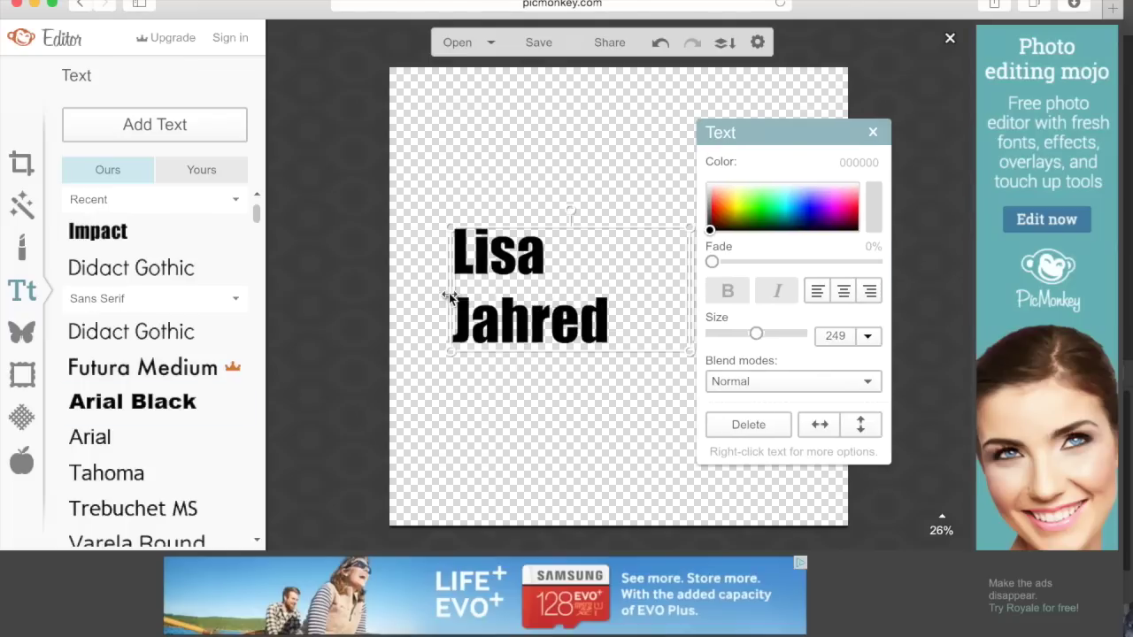
{"action": "left_click_drag", "start_coordinate": [449, 298], "coordinate": [398, 293]}
{"action": "left_click", "coordinate": [671, 360]}
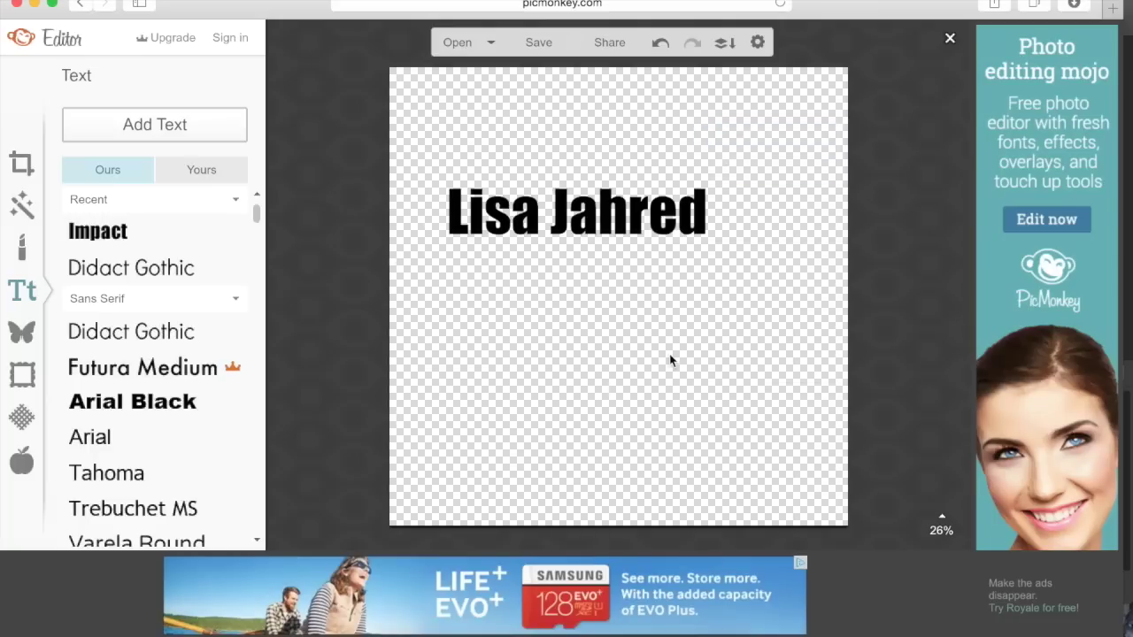
- Crop the canvas tightly around the name to 1344 × 433
{"action": "left_click", "coordinate": [12, 164]}
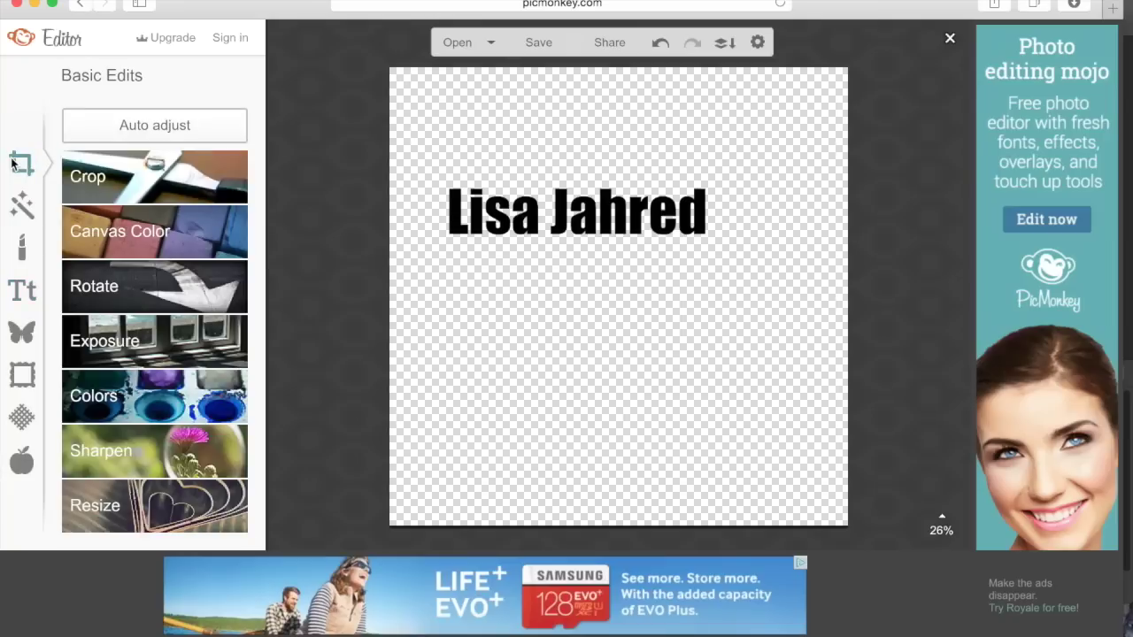
{"action": "left_click", "coordinate": [155, 191]}
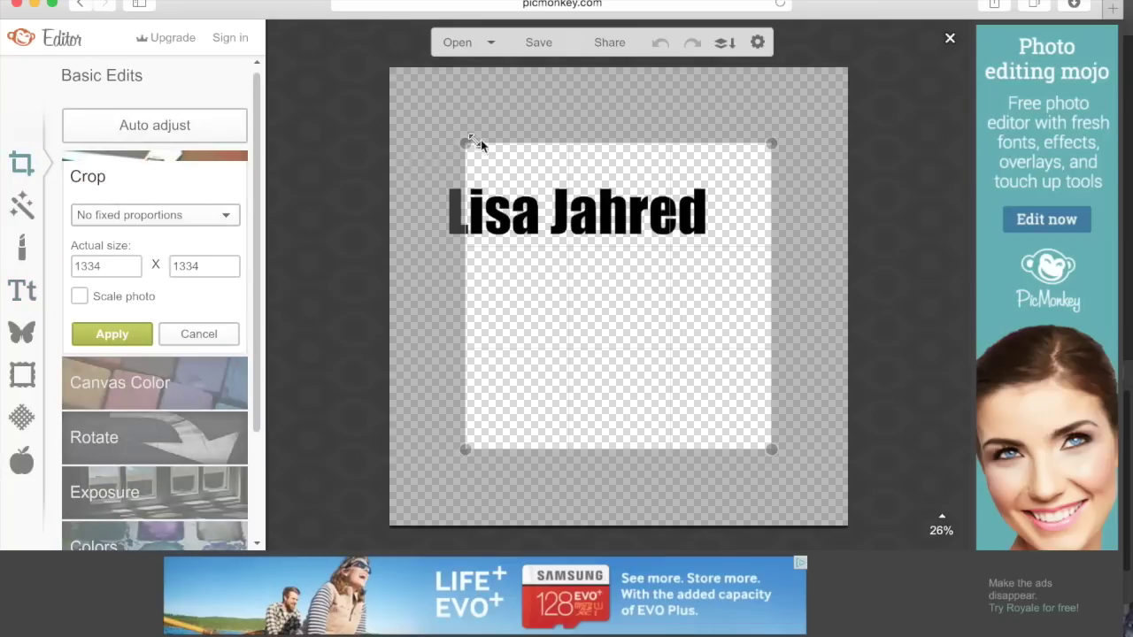
{"action": "left_click_drag", "start_coordinate": [465, 144], "coordinate": [422, 157]}
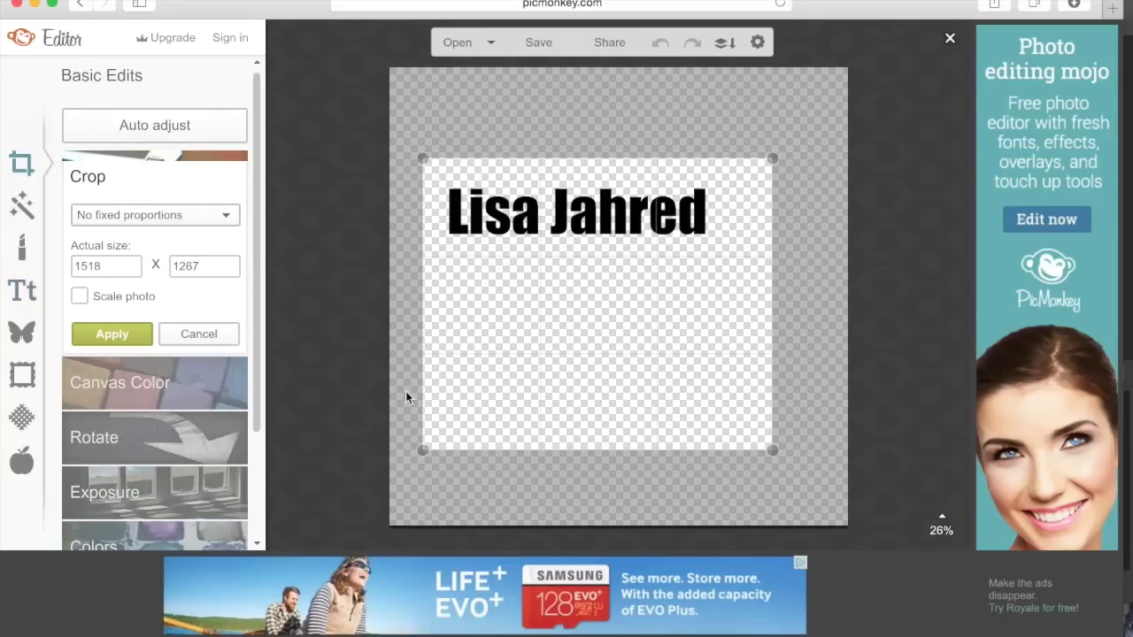
{"action": "left_click_drag", "start_coordinate": [424, 457], "coordinate": [426, 267]}
{"action": "left_click_drag", "start_coordinate": [778, 268], "coordinate": [739, 265]}
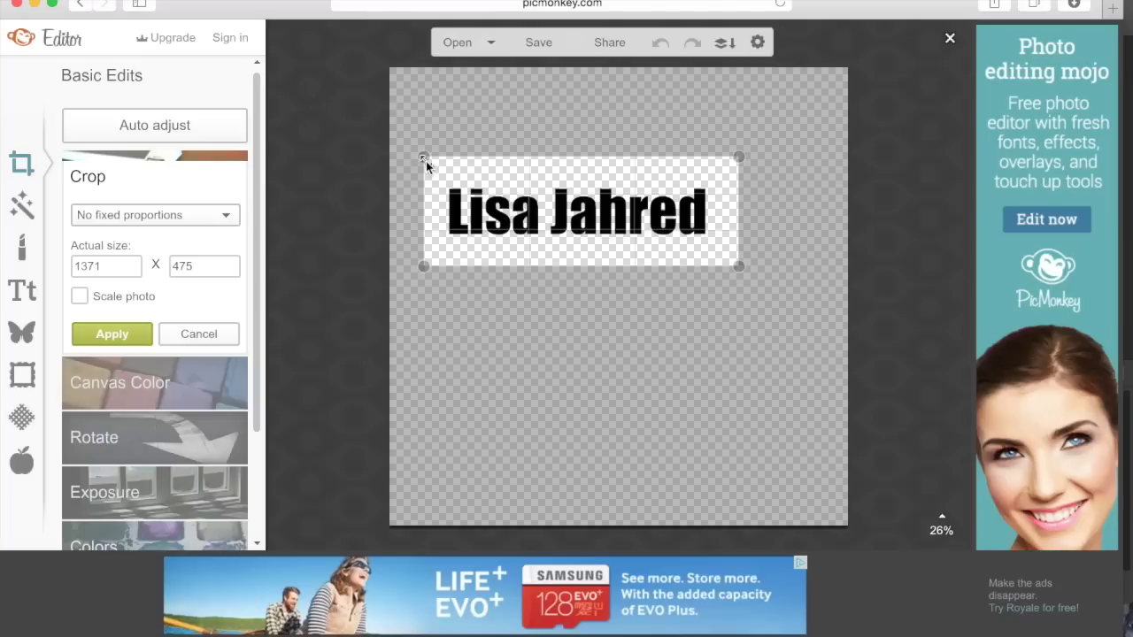
{"action": "left_click_drag", "start_coordinate": [425, 158], "coordinate": [431, 167]}
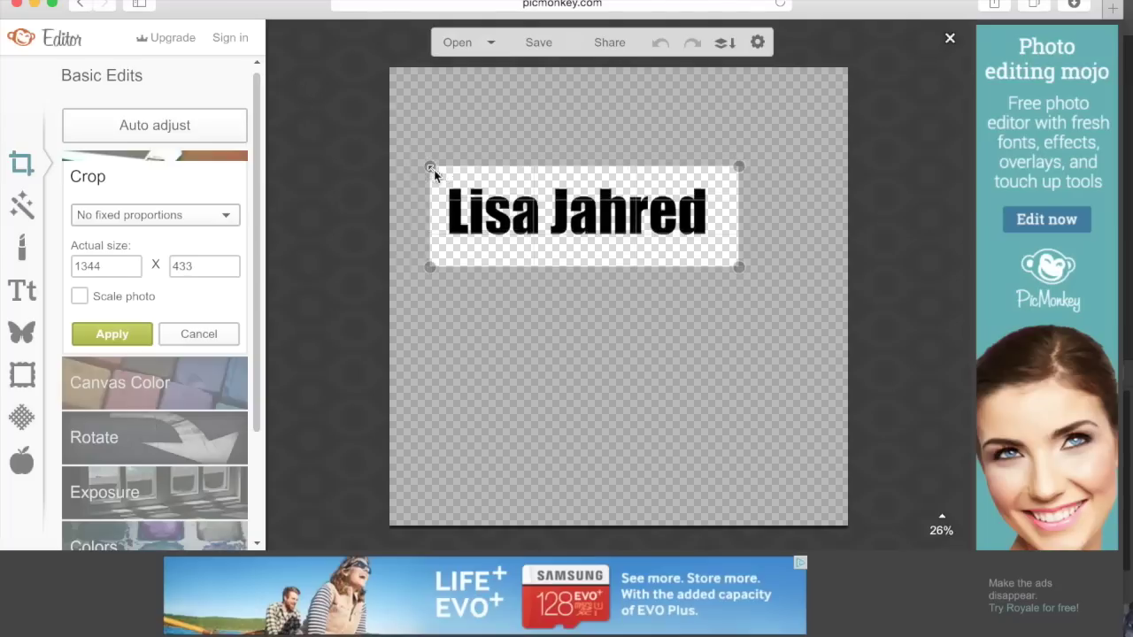
{"action": "left_click", "coordinate": [95, 333]}
{"action": "left_click", "coordinate": [539, 44]}
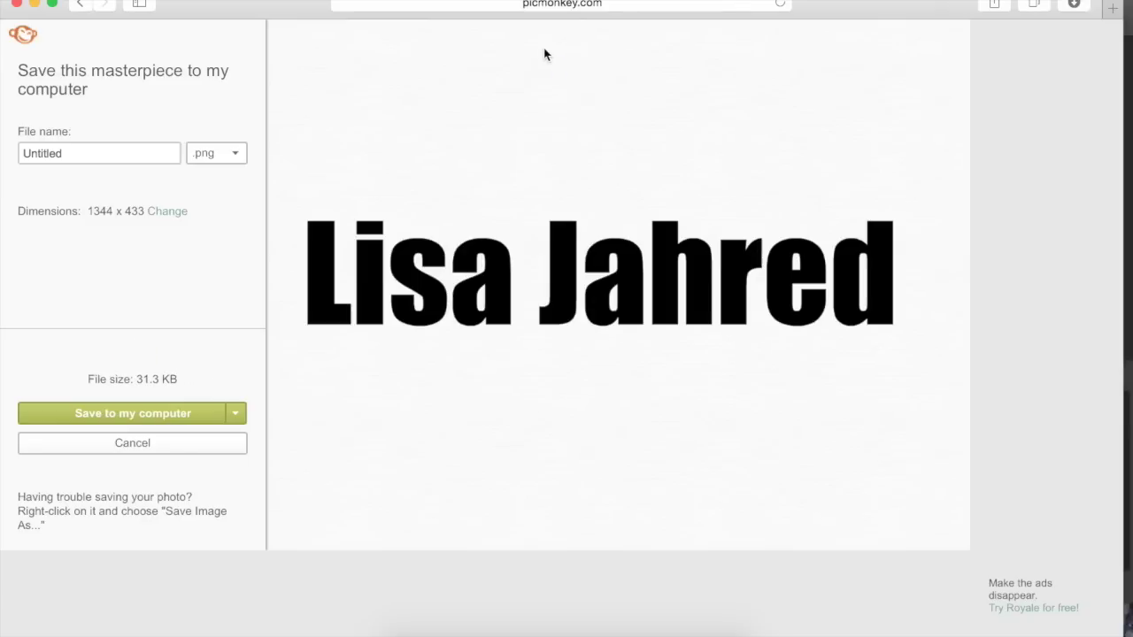
- Save the transparent name image to the Desktop as myname.png
{"action": "key", "text": "BackSpace"}
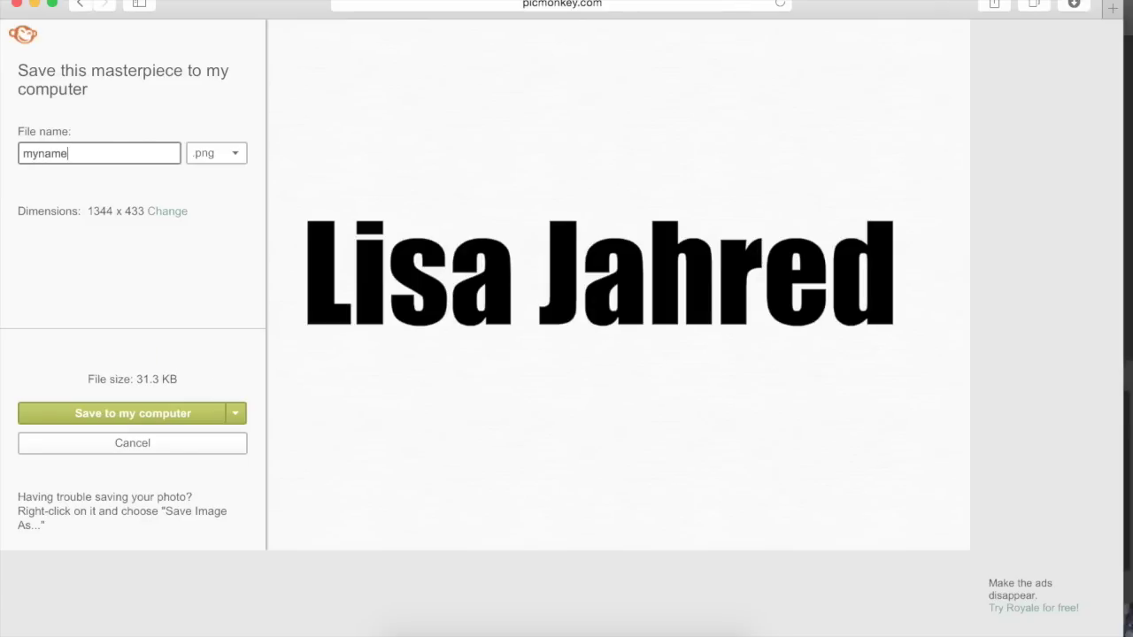
{"action": "left_click", "coordinate": [88, 412]}
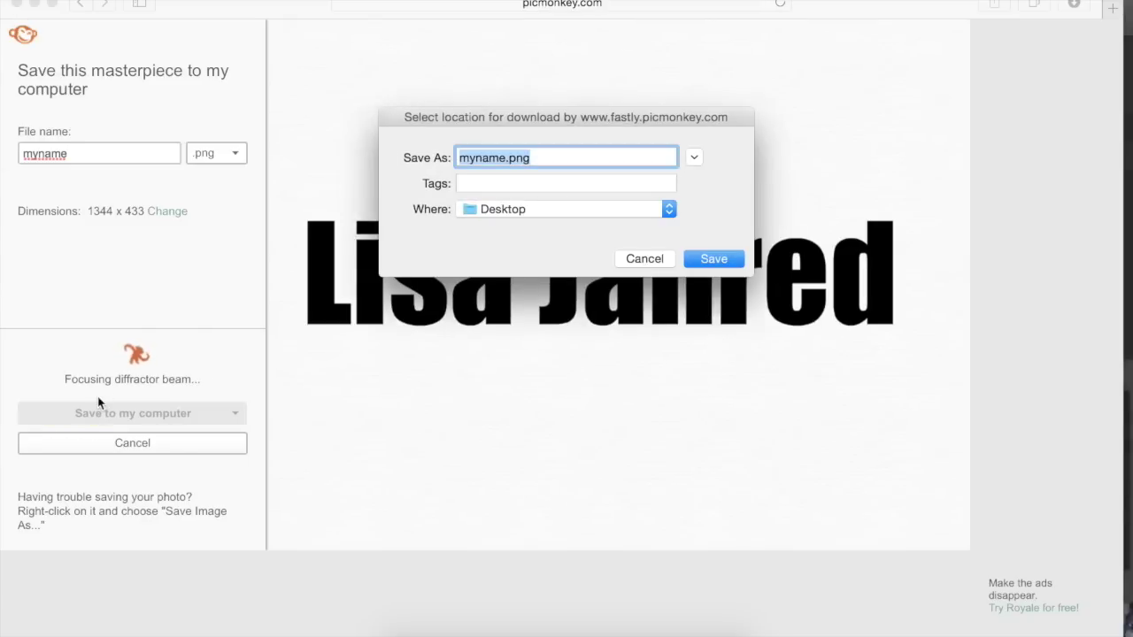
{"action": "left_click", "coordinate": [704, 260]}
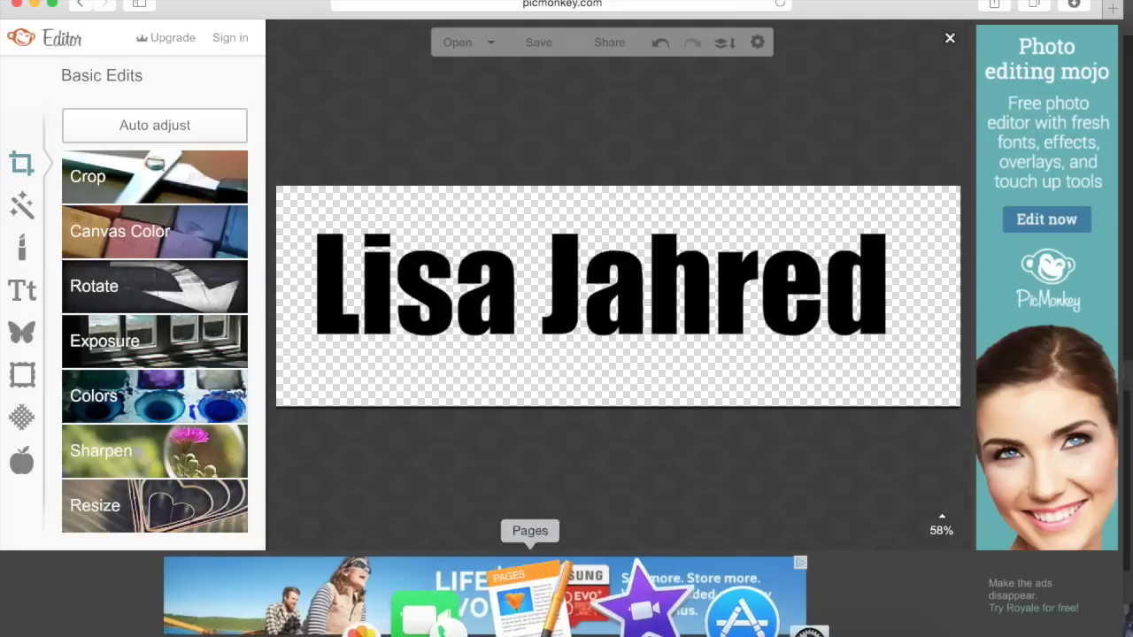
- Import myname.png from the Desktop and place it above the footage near 48.7 s
{"action": "left_click", "coordinate": [609, 589]}
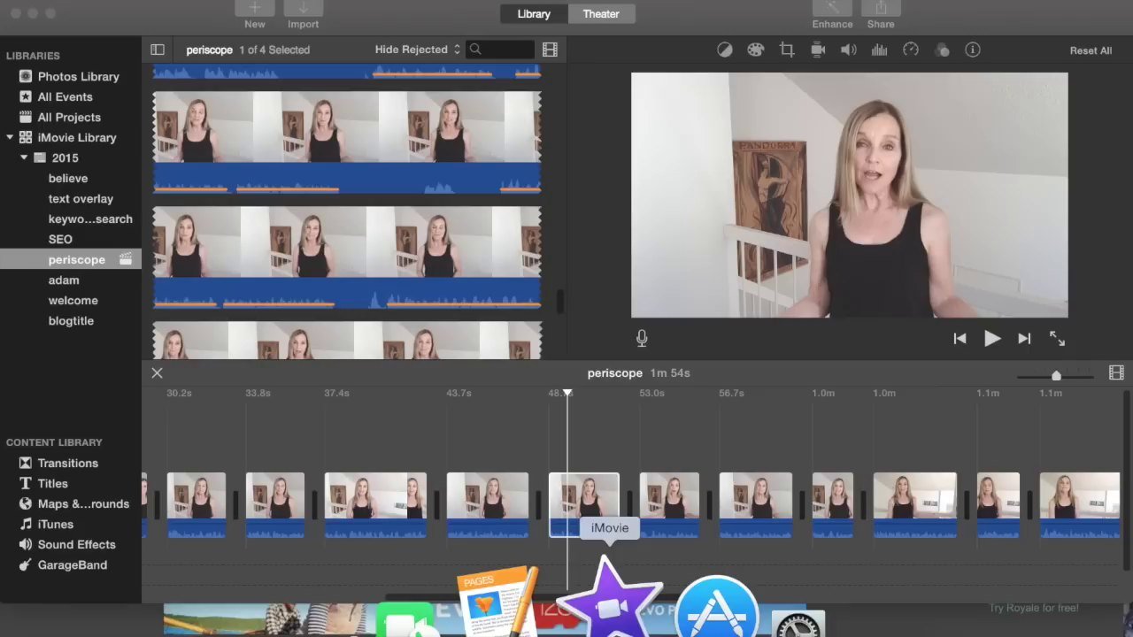
{"action": "left_click", "coordinate": [304, 12]}
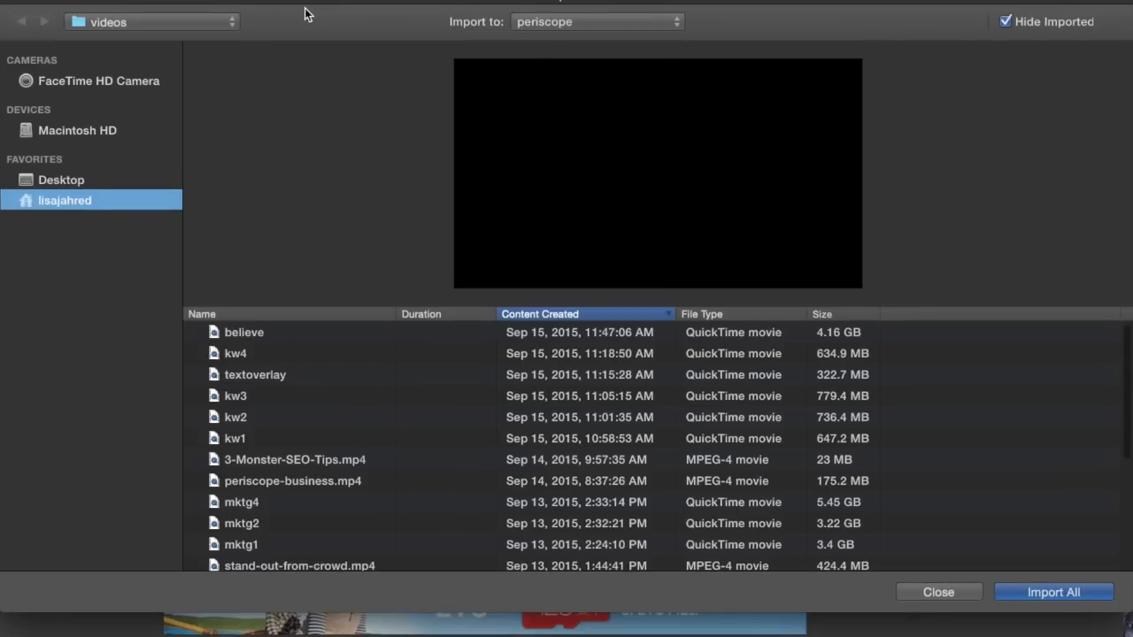
{"action": "left_click", "coordinate": [61, 180]}
{"action": "left_click", "coordinate": [238, 339]}
{"action": "key", "text": "Return"}
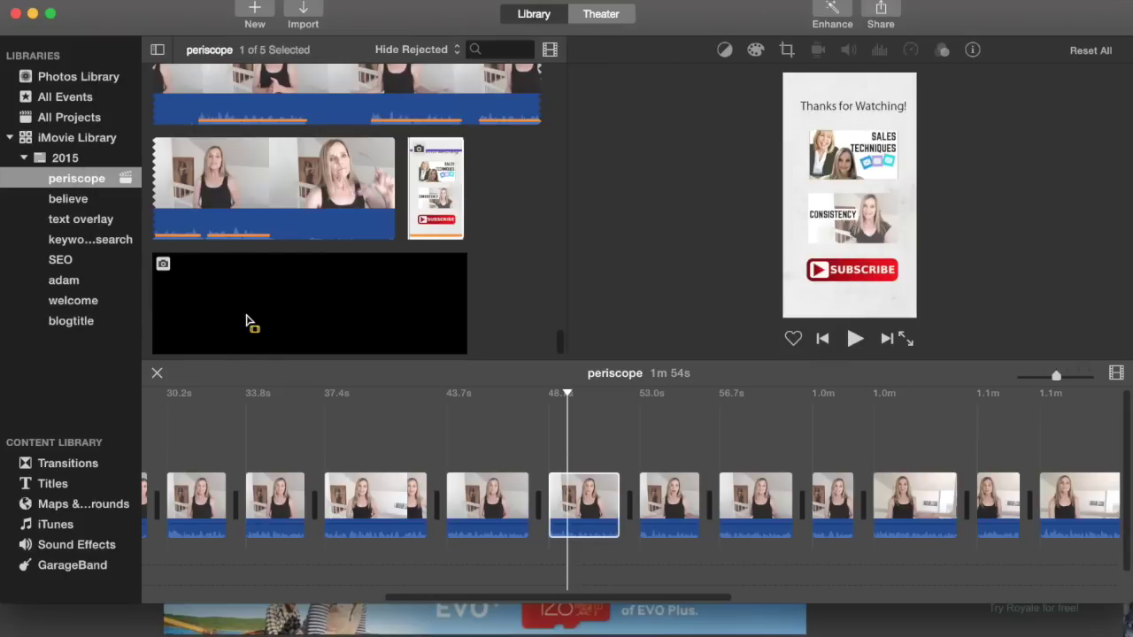
{"action": "left_click", "coordinate": [247, 322]}
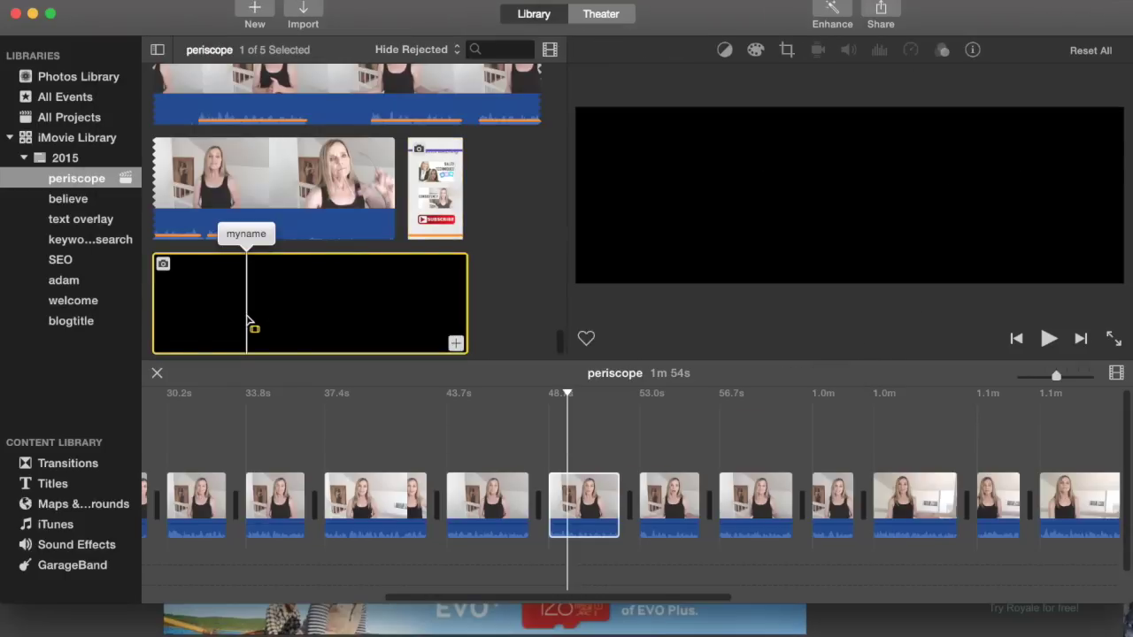
{"action": "left_click_drag", "start_coordinate": [247, 322], "coordinate": [566, 455]}
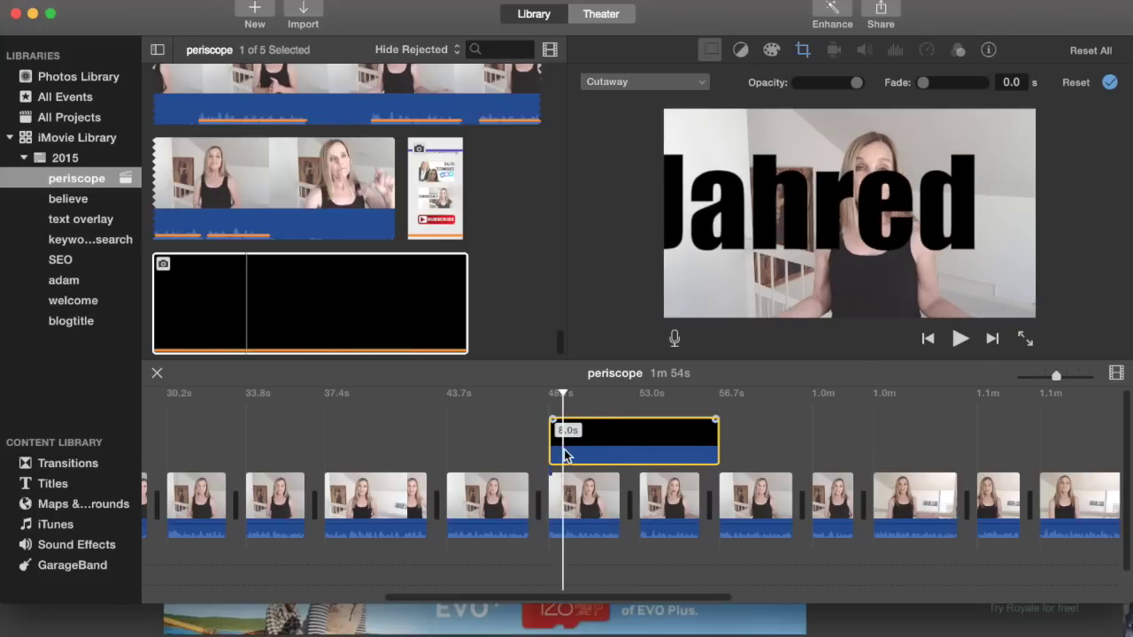
- Set the overlay's crop to Fit and its style to Picture in Picture
{"action": "left_click", "coordinate": [802, 50]}
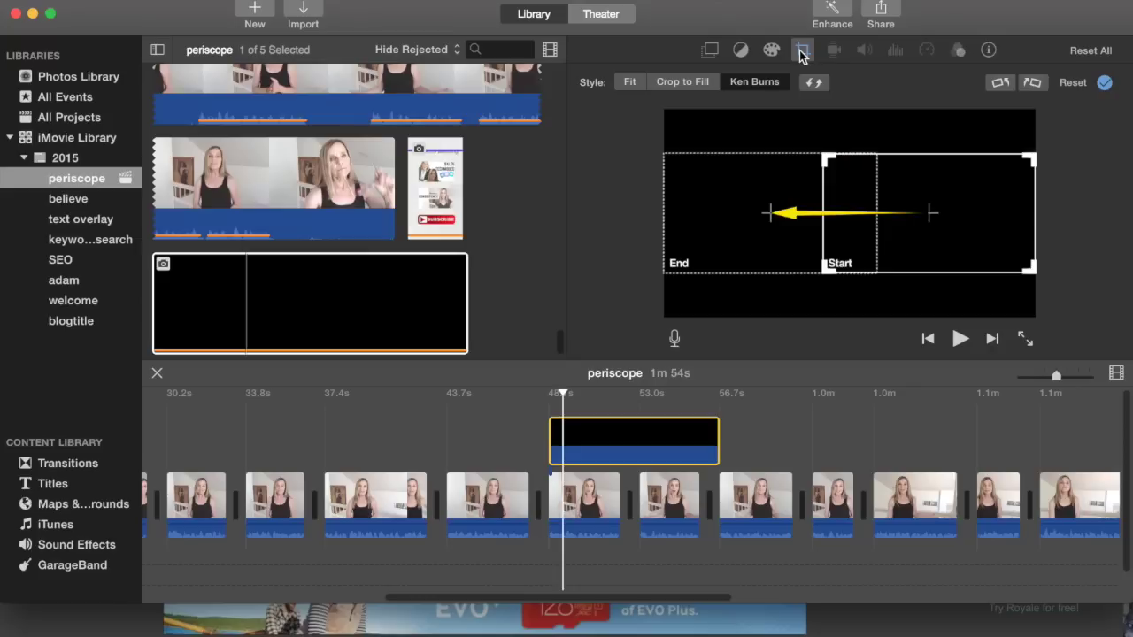
{"action": "left_click", "coordinate": [627, 84]}
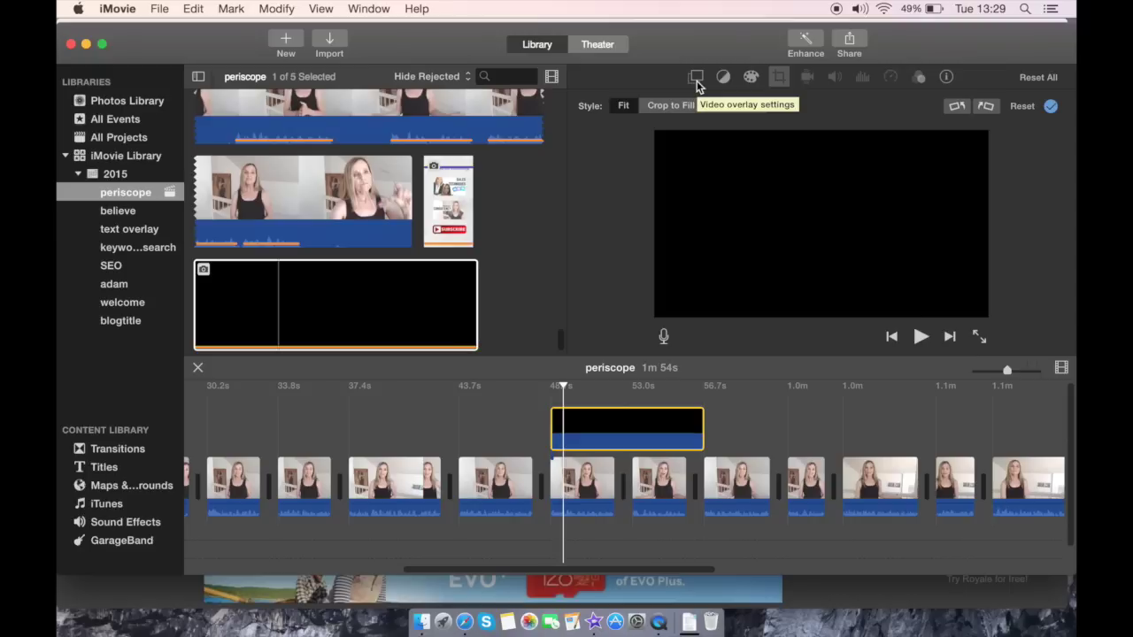
{"action": "left_click", "coordinate": [697, 82]}
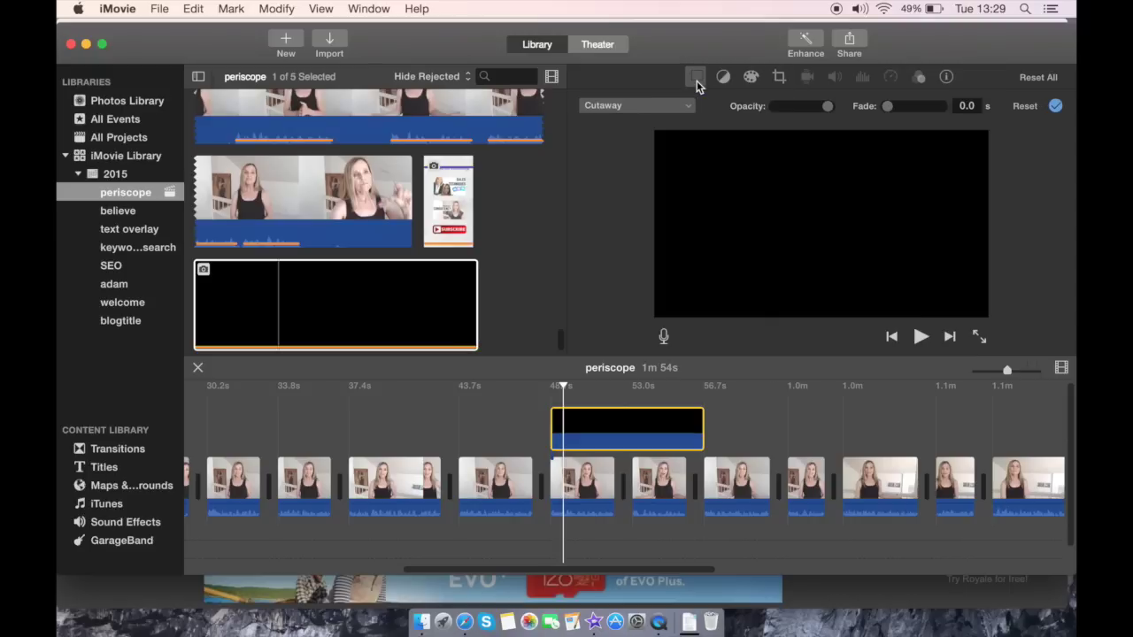
{"action": "left_click", "coordinate": [633, 108]}
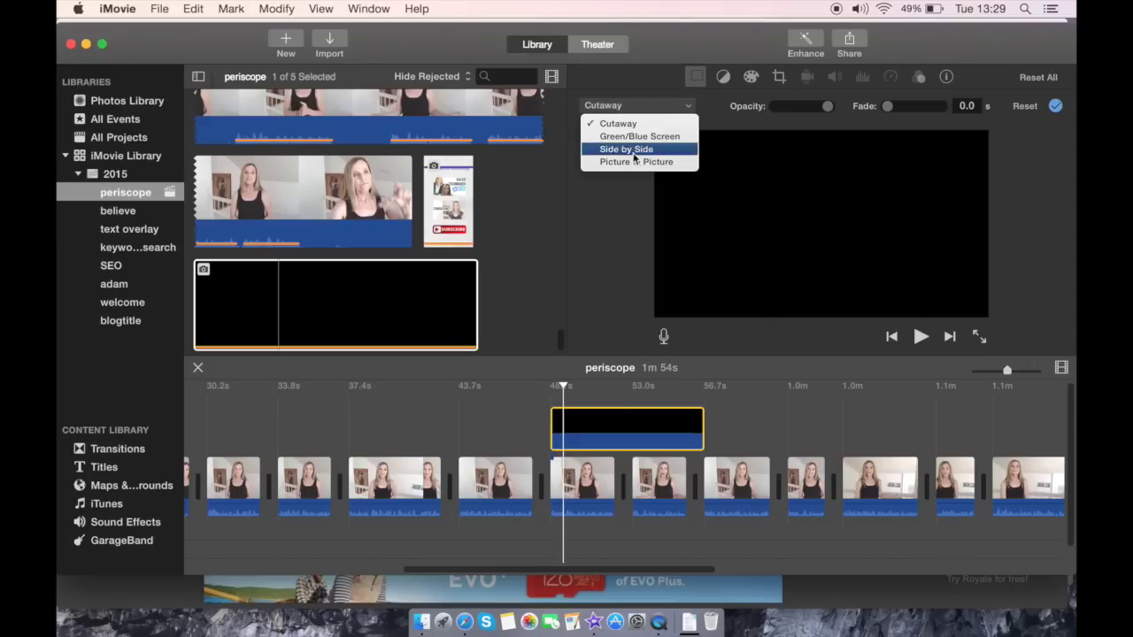
{"action": "left_click", "coordinate": [634, 163]}
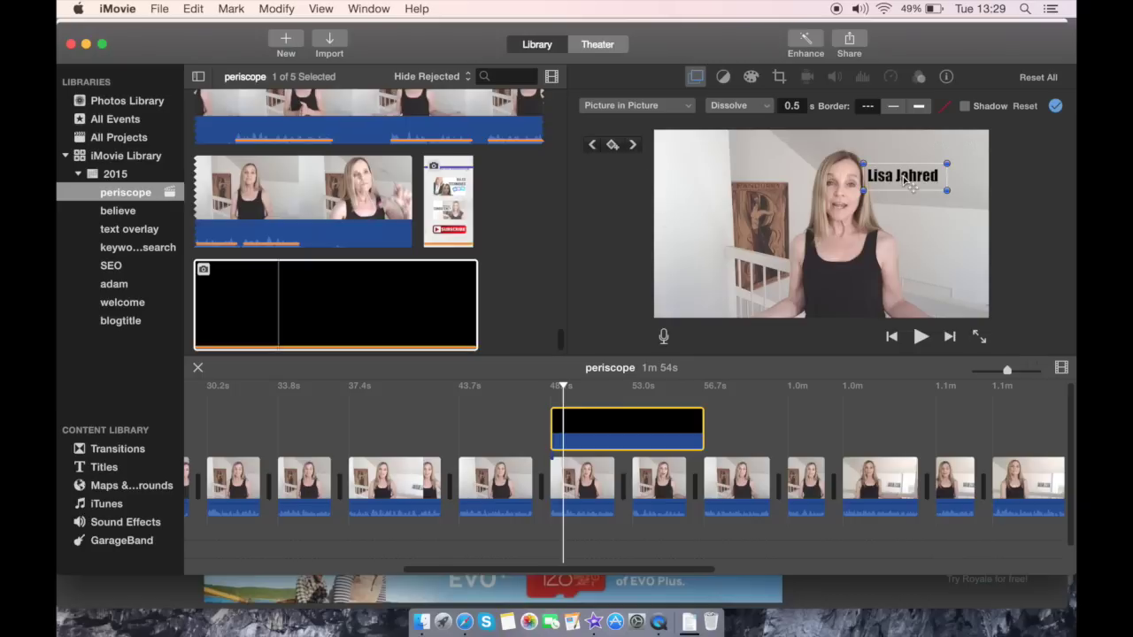
- Move and resize the name box to the video's top-left corner
{"action": "left_click_drag", "start_coordinate": [889, 181], "coordinate": [691, 183]}
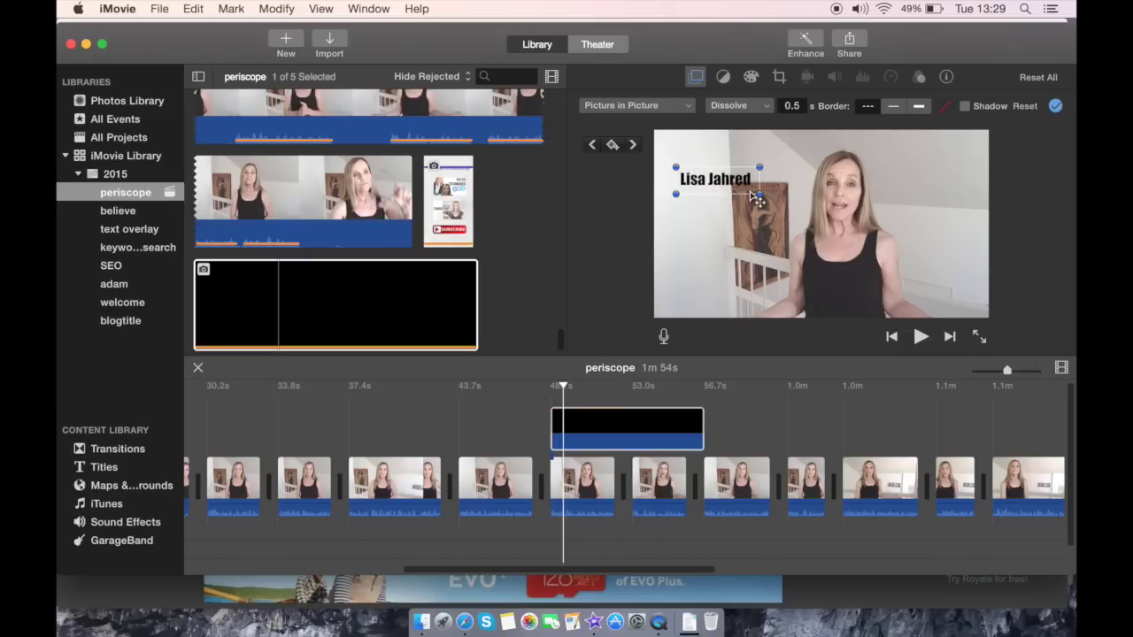
{"action": "mouse_move", "coordinate": [757, 195]}
{"action": "left_mouse_down"}
{"action": "mouse_move", "coordinate": [799, 221]}
{"action": "mouse_move", "coordinate": [791, 228]}
{"action": "mouse_move", "coordinate": [766, 185]}
{"action": "mouse_move", "coordinate": [753, 210]}
{"action": "mouse_move", "coordinate": [782, 293]}
{"action": "mouse_move", "coordinate": [969, 281]}
{"action": "mouse_move", "coordinate": [928, 195]}
{"action": "mouse_move", "coordinate": [847, 183]}
{"action": "mouse_move", "coordinate": [782, 277]}
{"action": "mouse_move", "coordinate": [858, 293]}
{"action": "mouse_move", "coordinate": [831, 204]}
{"action": "mouse_move", "coordinate": [814, 273]}
{"action": "mouse_move", "coordinate": [793, 278]}
{"action": "mouse_move", "coordinate": [773, 200]}
{"action": "mouse_move", "coordinate": [757, 191]}
{"action": "left_mouse_up"}
{"action": "left_click_drag", "start_coordinate": [833, 209], "coordinate": [821, 197]}
{"action": "left_click", "coordinate": [638, 414]}
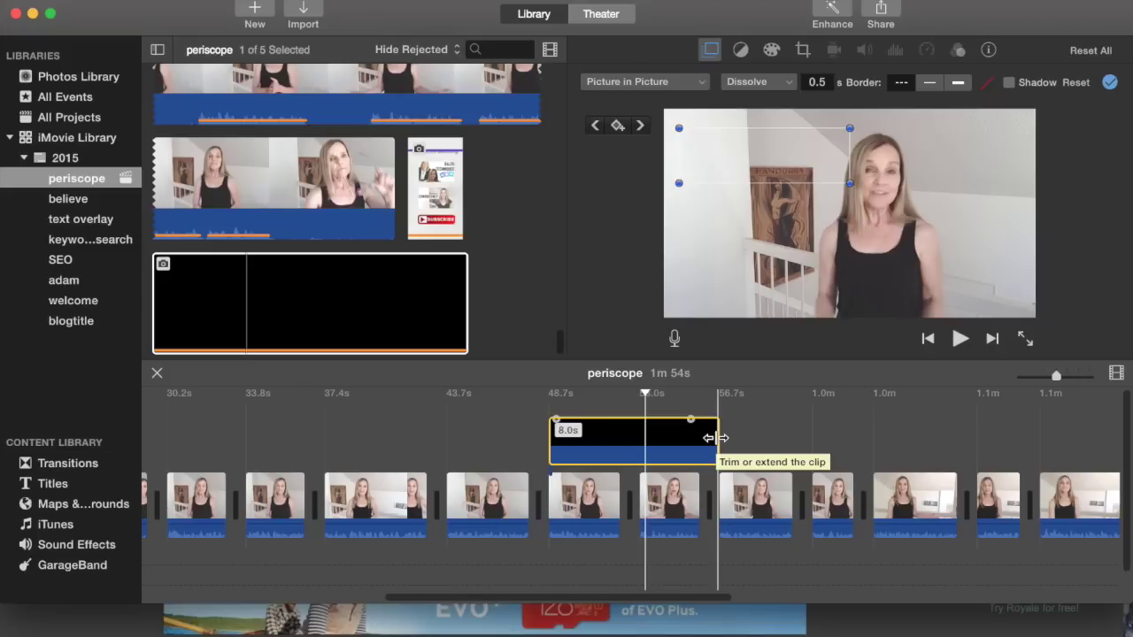
- Lengthen the name overlay clip to 20.0 seconds
{"action": "left_click_drag", "start_coordinate": [717, 438], "coordinate": [955, 437]}
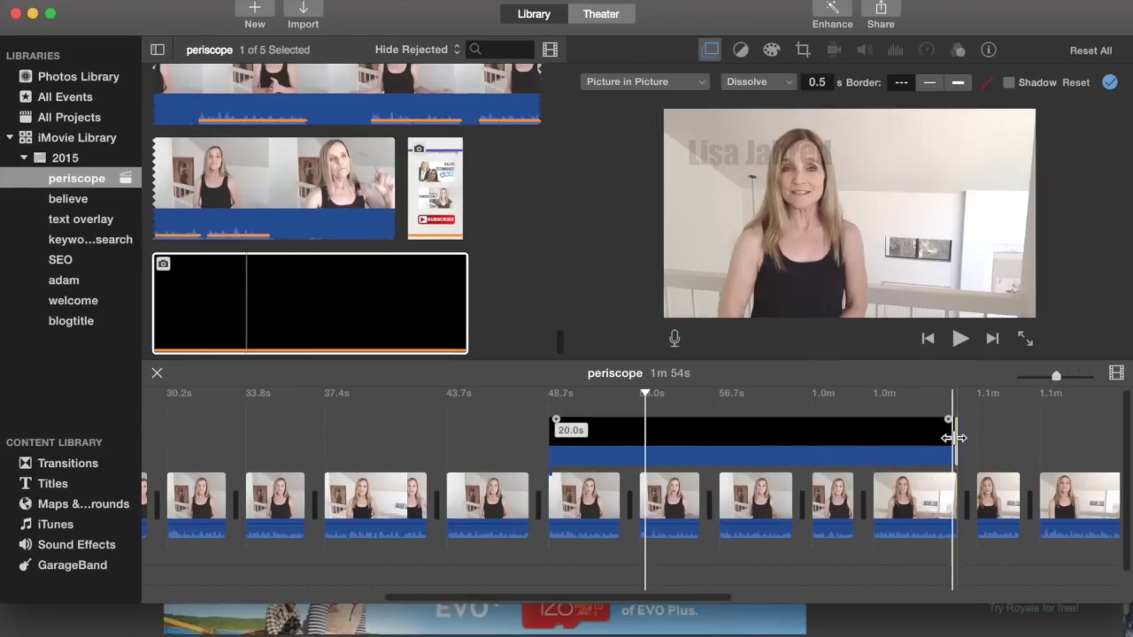
{"action": "left_click", "coordinate": [750, 453]}
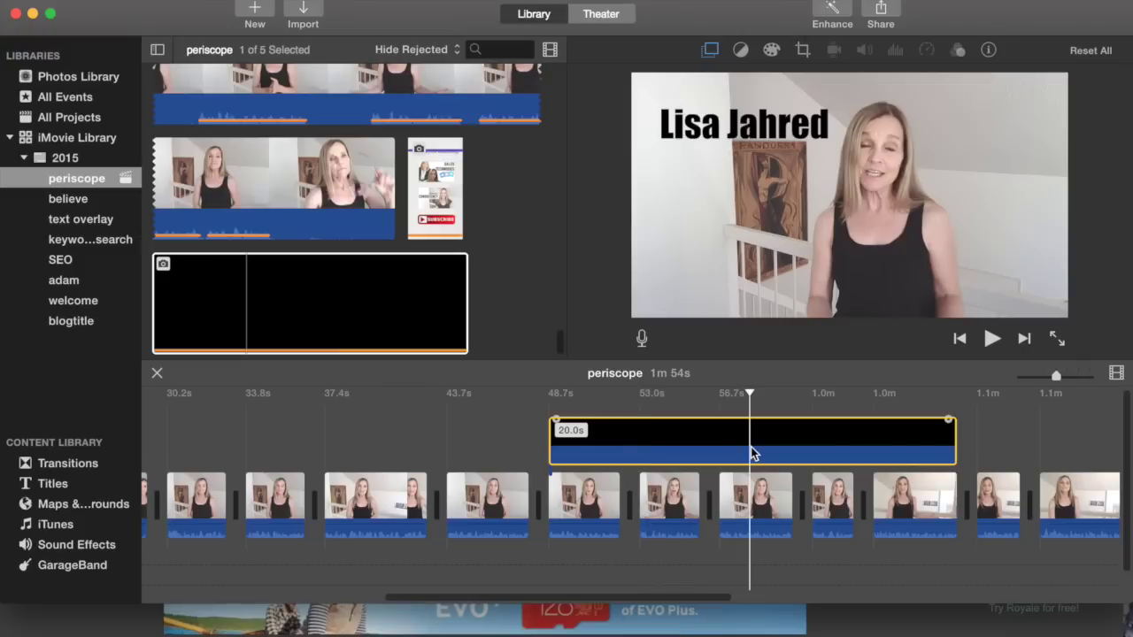
{"action": "left_click", "coordinate": [708, 51]}
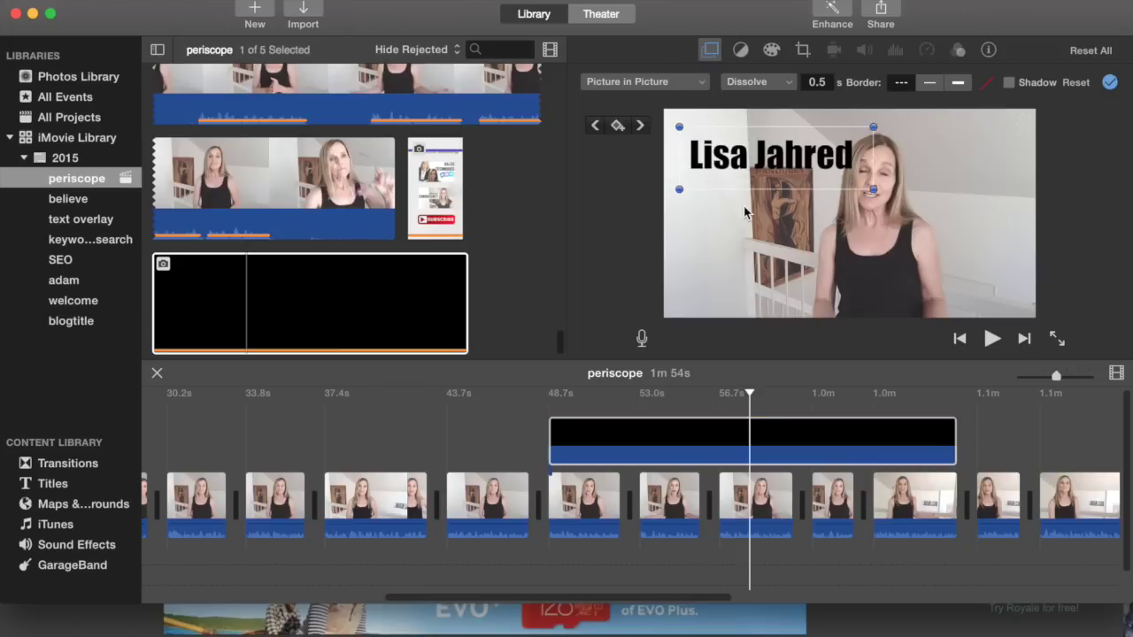
- Move the name box to the frame's top-left and preview the playback
{"action": "left_click_drag", "start_coordinate": [778, 155], "coordinate": [804, 188]}
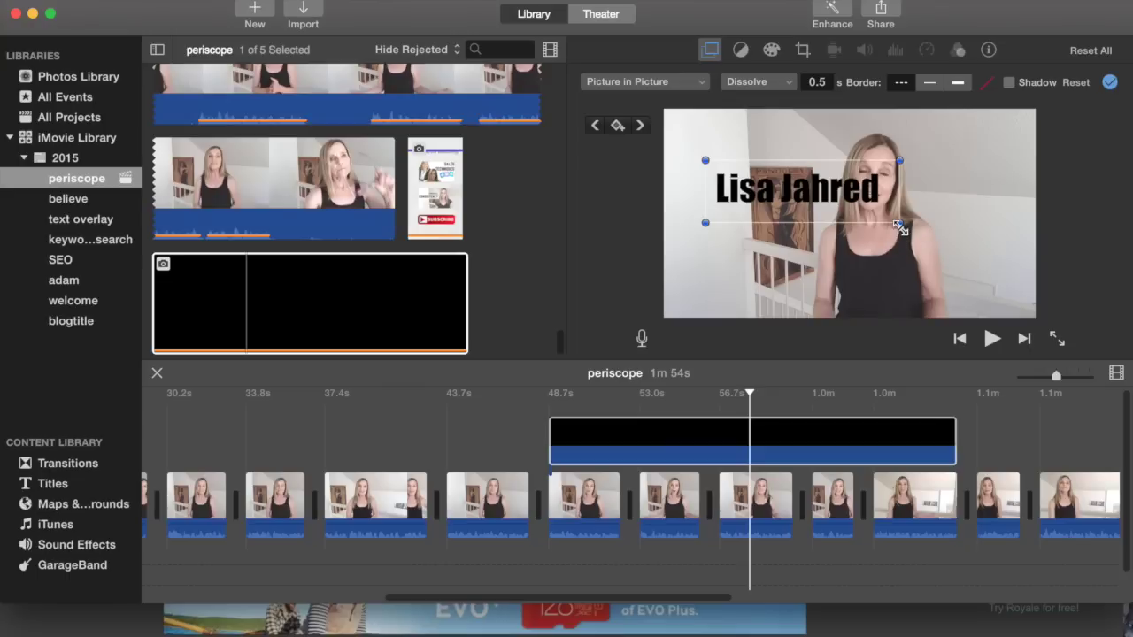
{"action": "left_click_drag", "start_coordinate": [895, 221], "coordinate": [834, 152]}
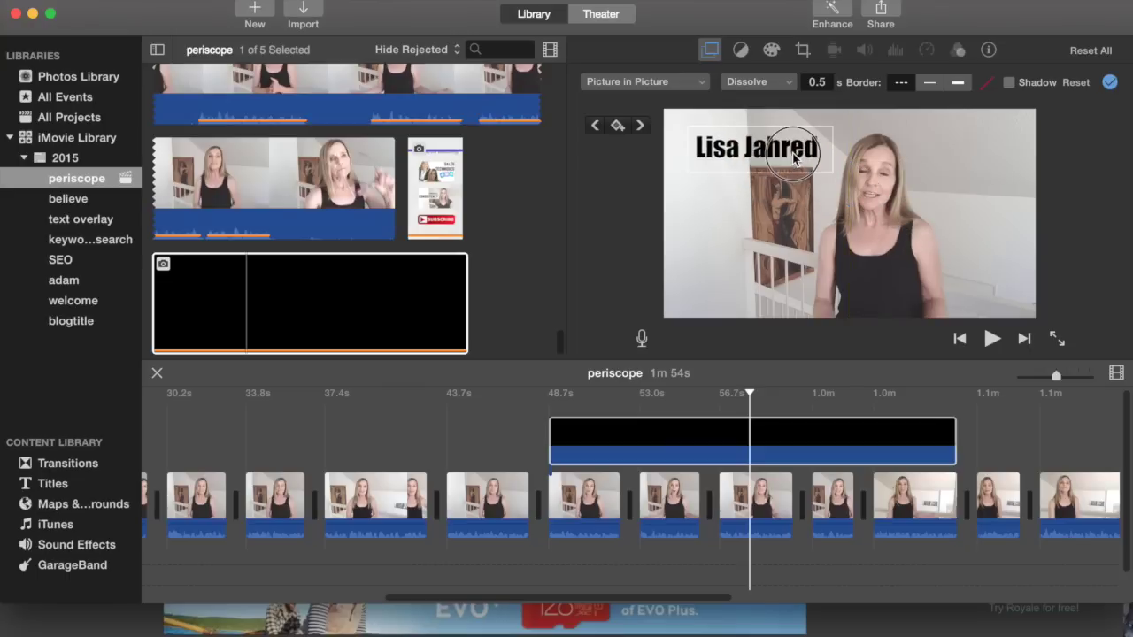
{"action": "left_click", "coordinate": [959, 345]}
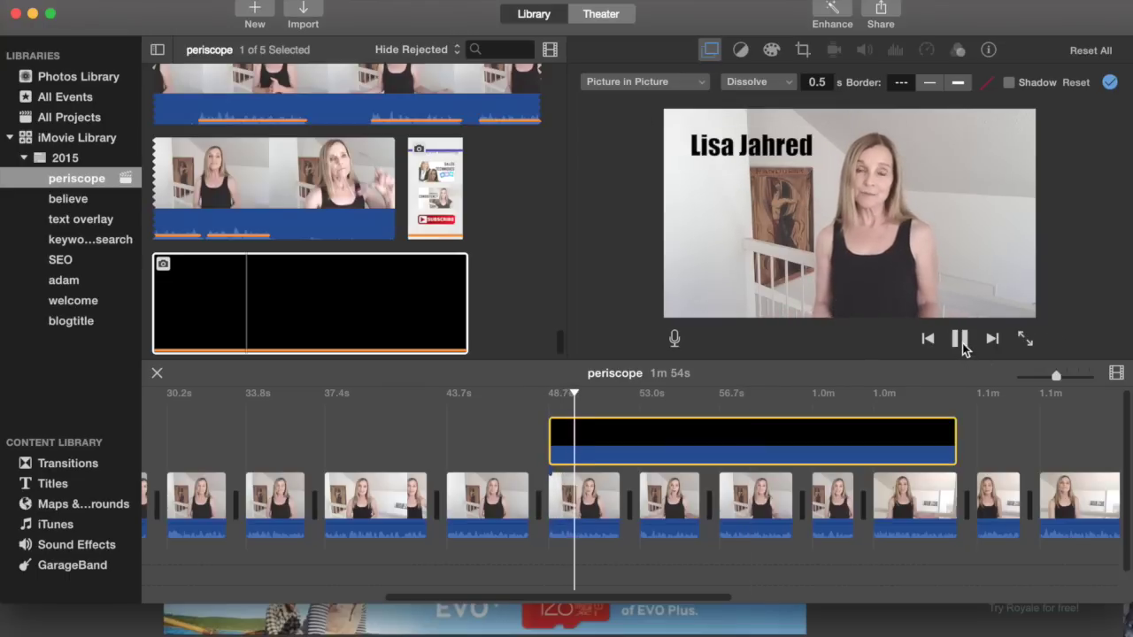
{"action": "left_click", "coordinate": [962, 343]}
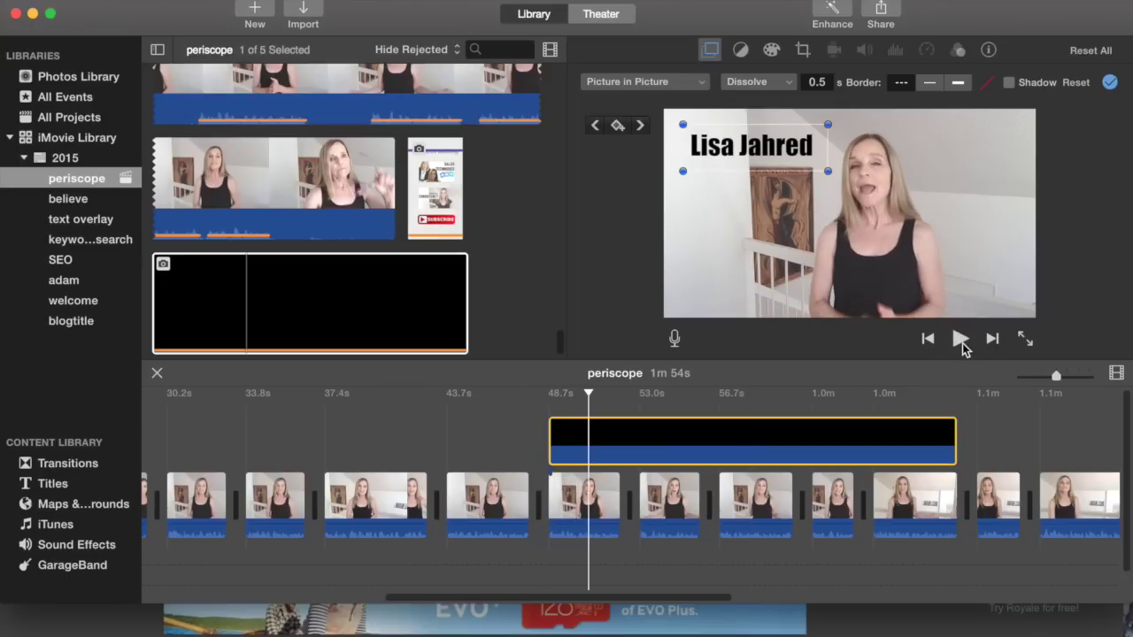